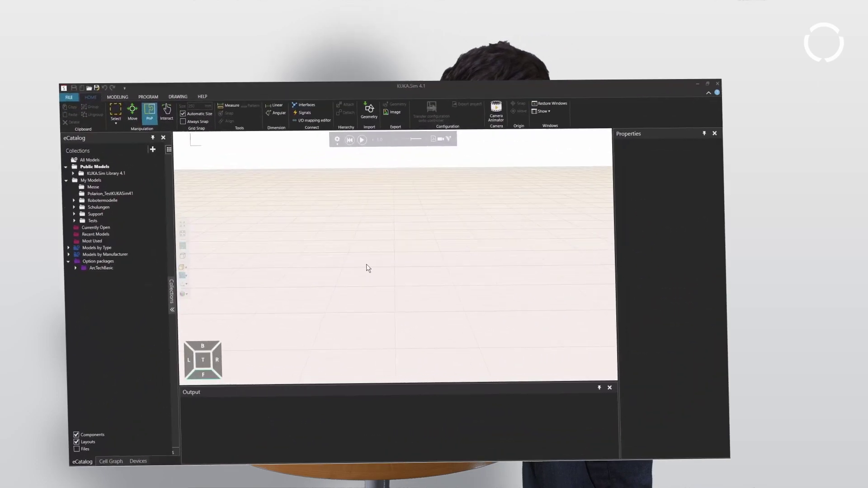
# Step: Start a geometry import and select 96118000-Messekonzept--220406.stp in the Komponenten folder
pyautogui.click(91, 97)
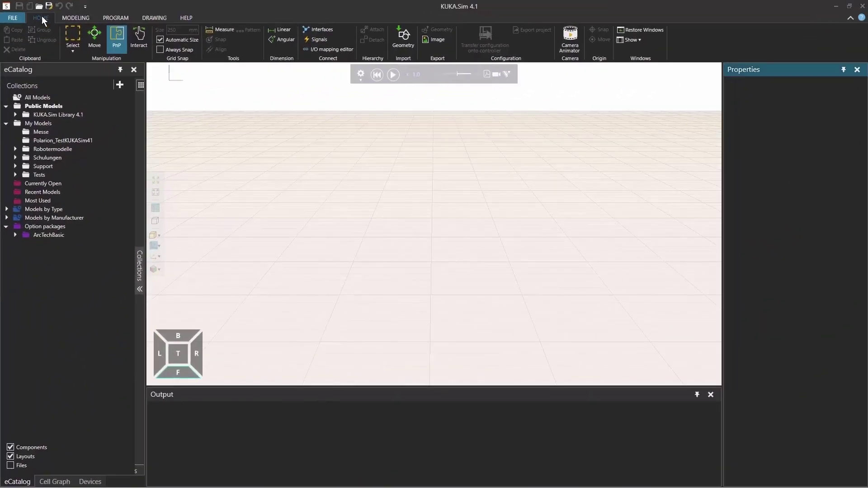
pyautogui.click(404, 41)
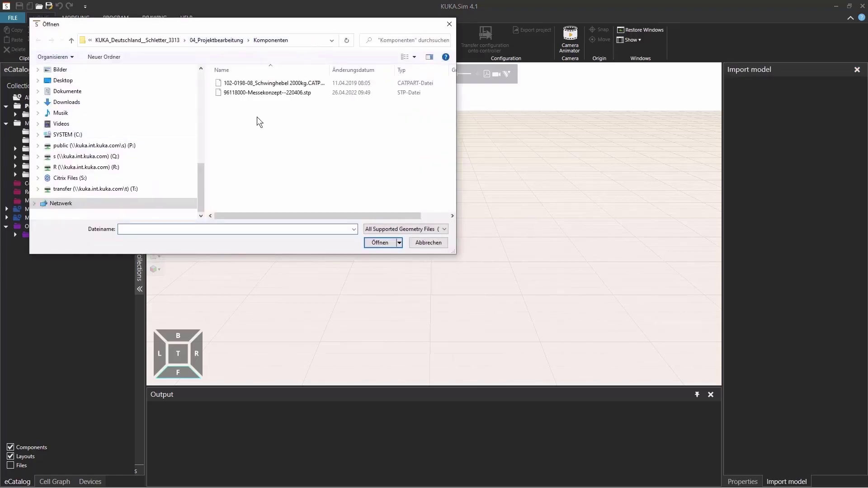
pyautogui.click(302, 39)
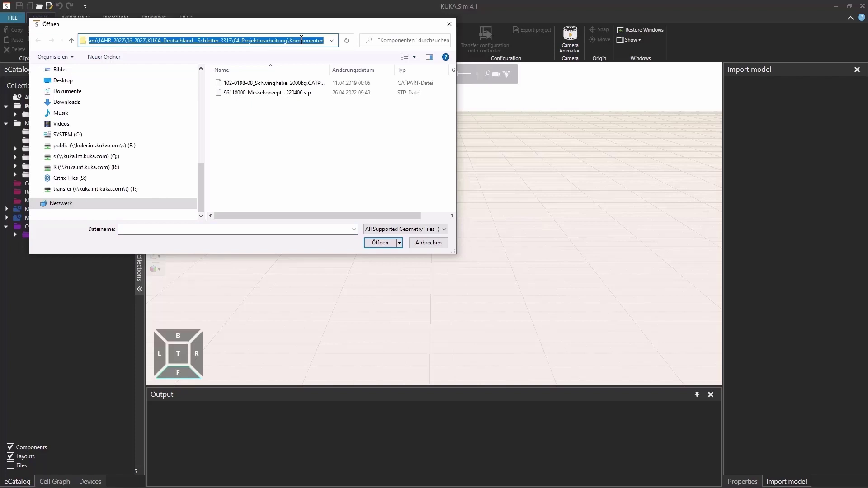
pyautogui.click(287, 93)
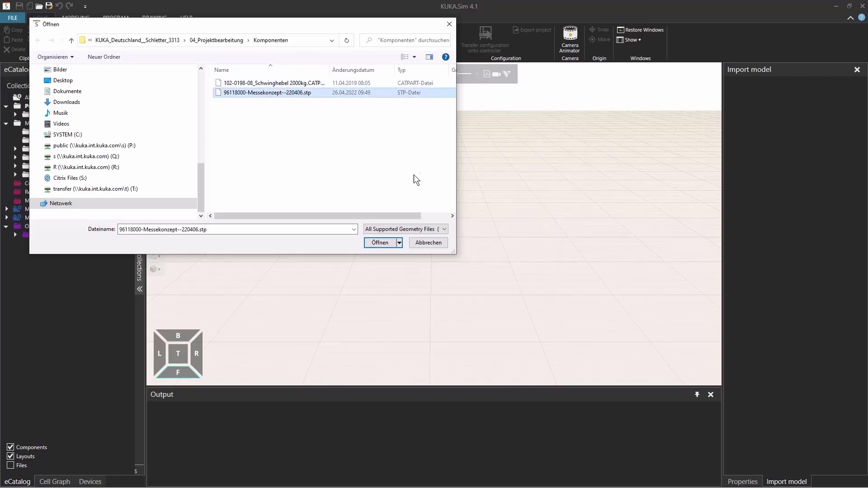
pyautogui.click(389, 230)
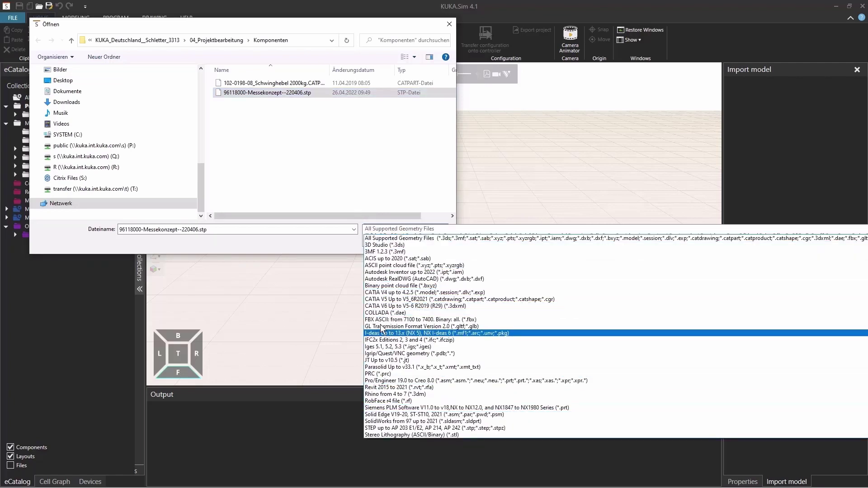
pyautogui.click(374, 238)
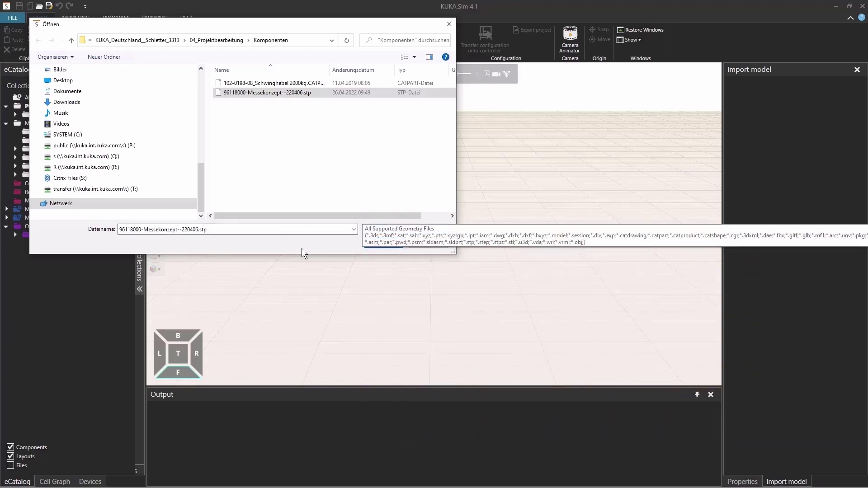
pyautogui.click(300, 124)
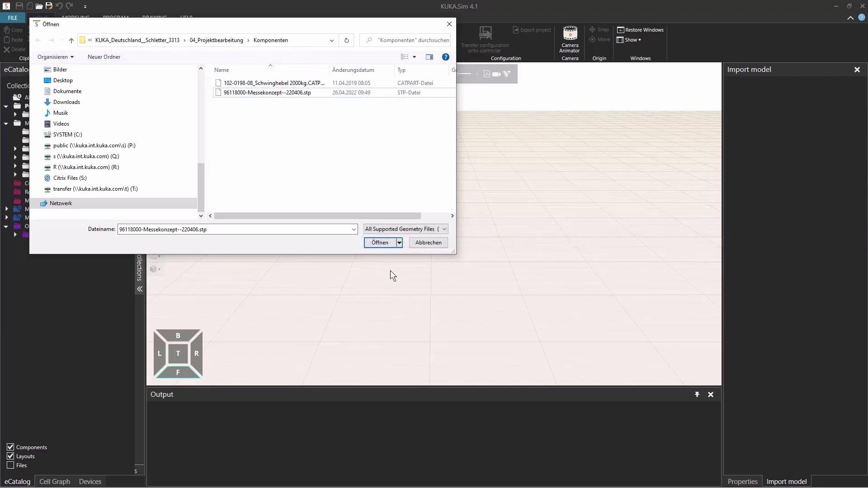
# Step: Open the STEP file for import and widen the Import model panel to show its full path
pyautogui.click(379, 243)
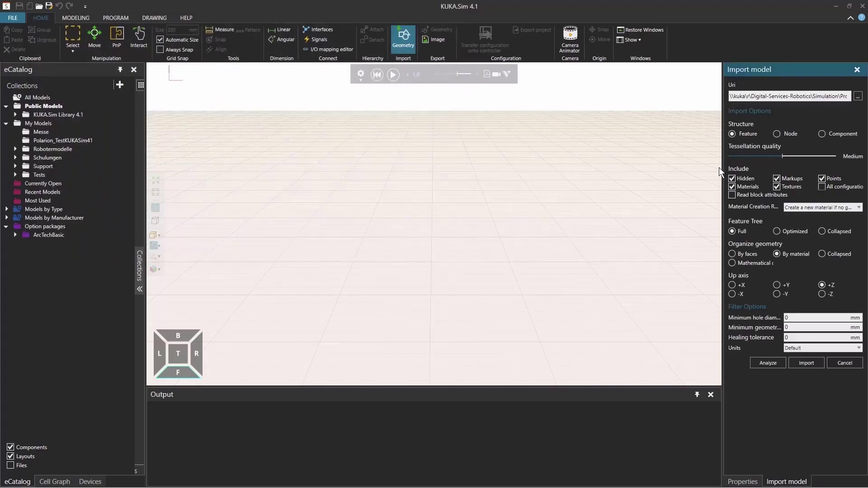
pyautogui.moveTo(725, 168); pyautogui.dragTo(640, 172)
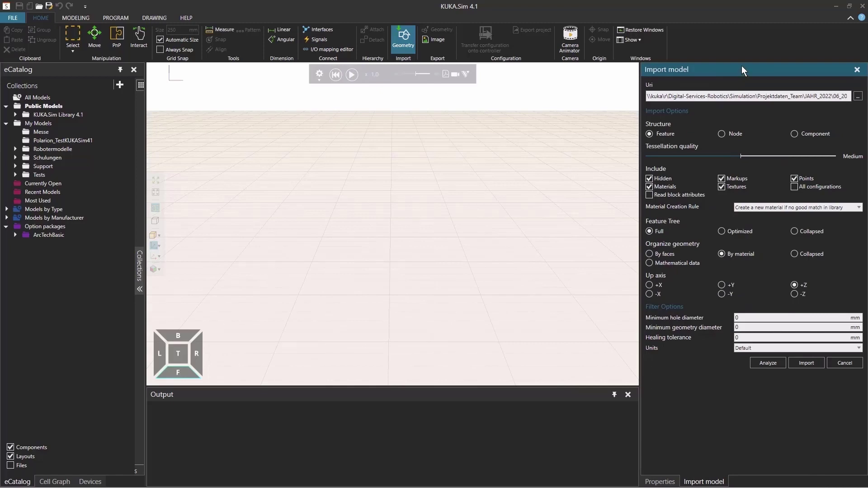
pyautogui.moveTo(800, 96); pyautogui.dragTo(866, 103)
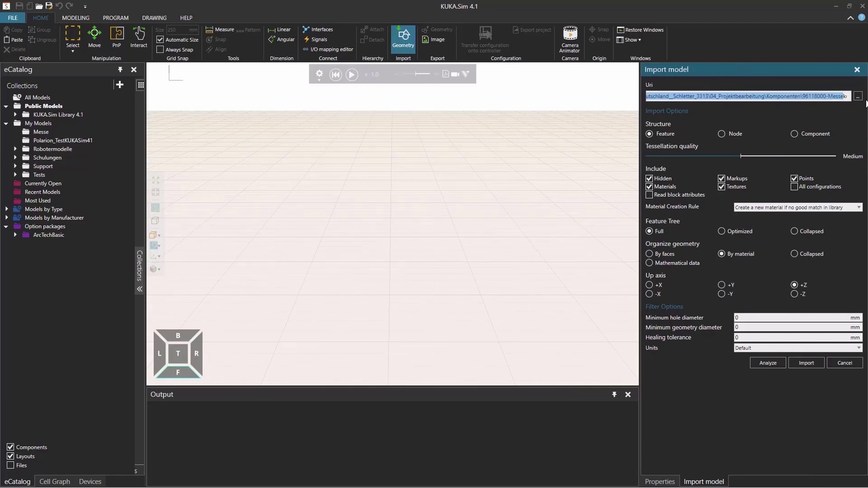
pyautogui.click(799, 95)
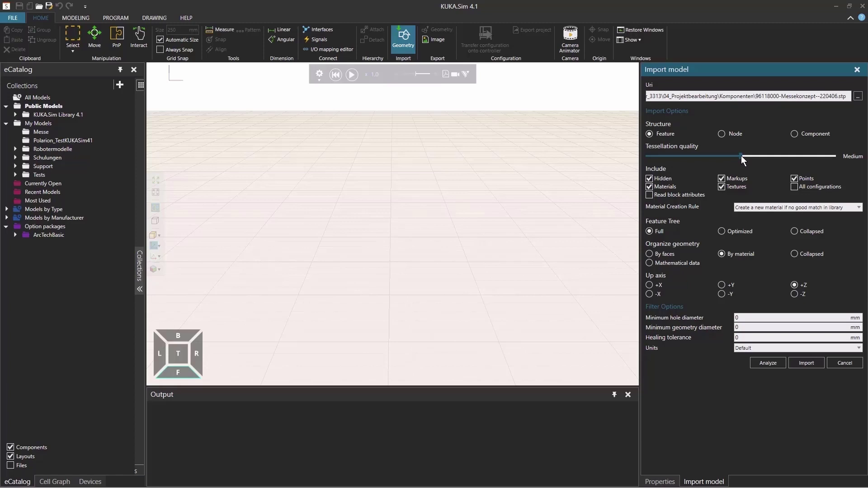
pyautogui.moveTo(741, 156)
pyautogui.mouseDown()
pyautogui.moveTo(682, 159)
pyautogui.moveTo(818, 157)
pyautogui.moveTo(758, 161)
pyautogui.mouseUp()
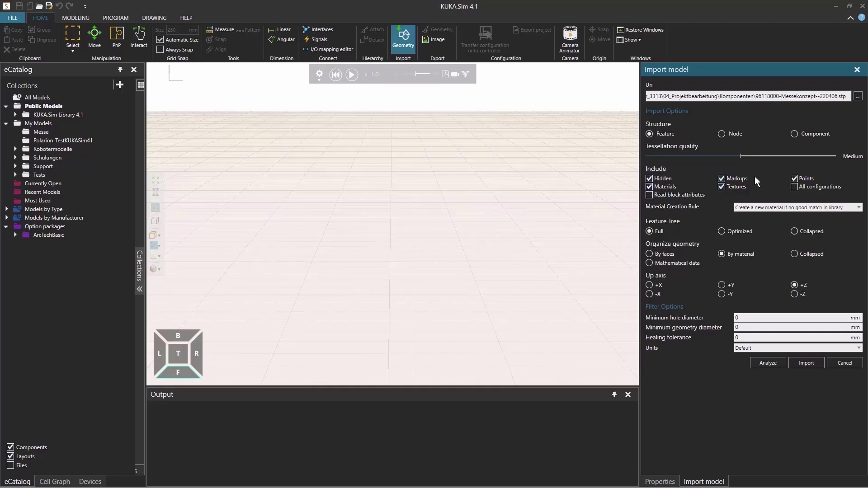
pyautogui.click(795, 178)
pyautogui.click(663, 254)
# Step: Check the healing tolerance and leave the import units at Default
pyautogui.click(737, 337)
pyautogui.click(751, 349)
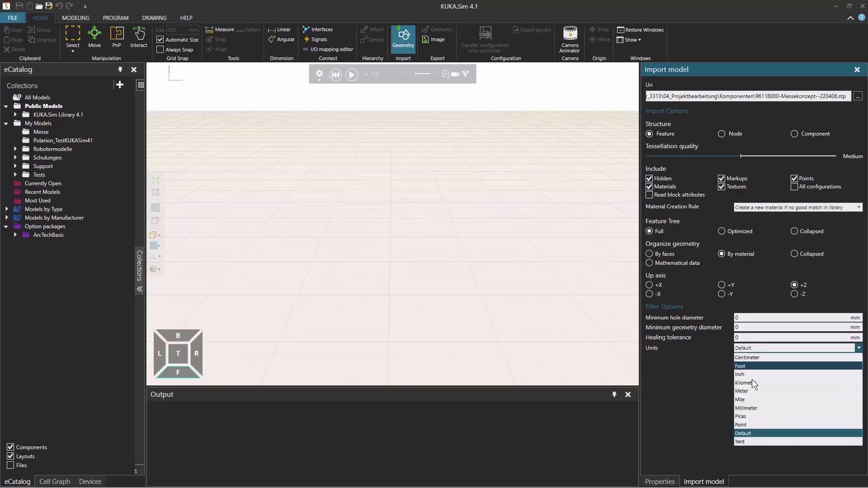
pyautogui.click(752, 433)
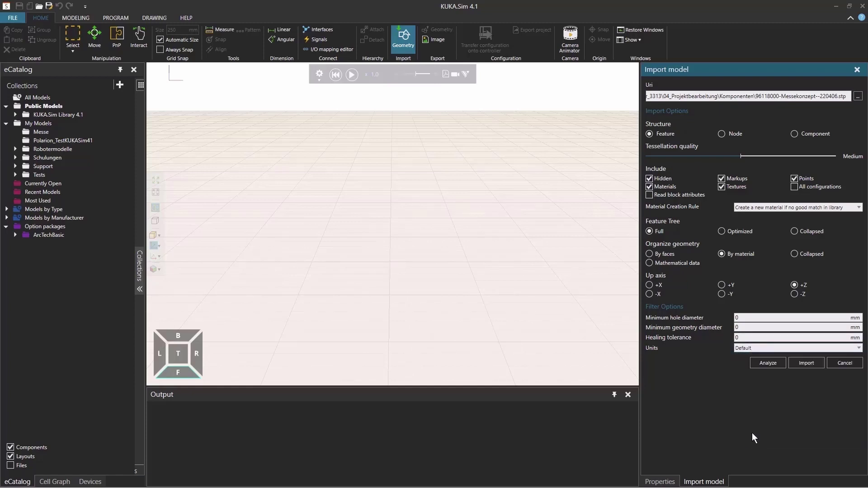
# Step: Import the STEP model and zoom the view in on the table's feet
pyautogui.click(807, 363)
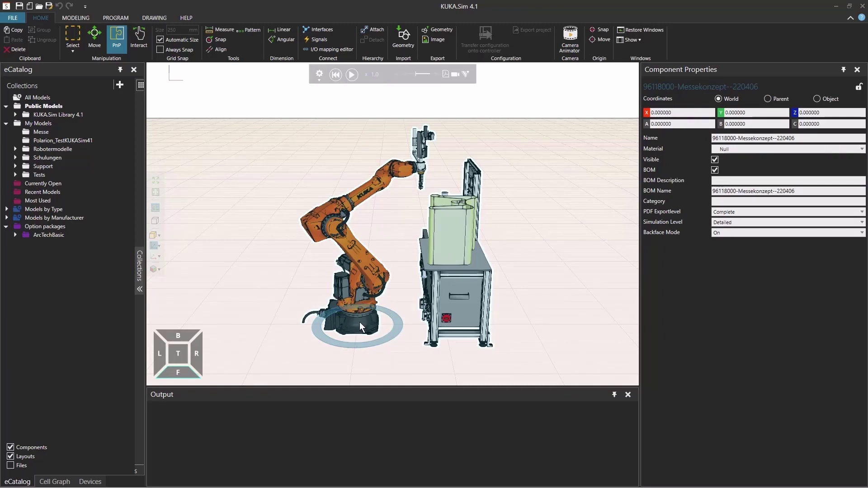
pyautogui.keyDown('ctrl'); pyautogui.moveTo(360, 322); pyautogui.dragTo(370, 299, button='right'); pyautogui.keyUp('ctrl')
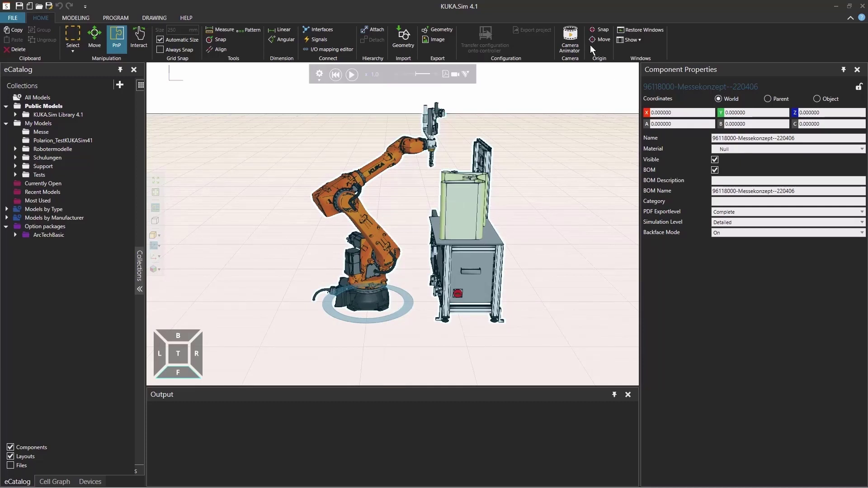
pyautogui.keyDown('ctrl'); pyautogui.moveTo(428, 271); pyautogui.dragTo(383, 229, button='right'); pyautogui.keyUp('ctrl')
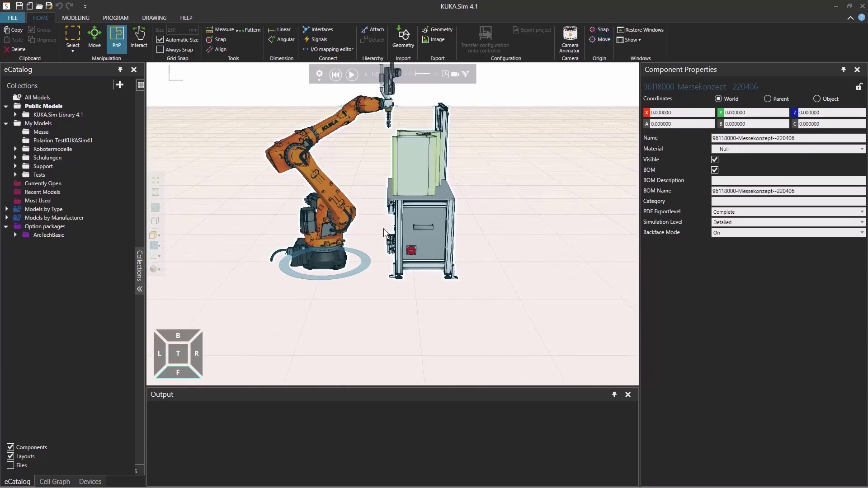
pyautogui.scroll(3, 454, 268)
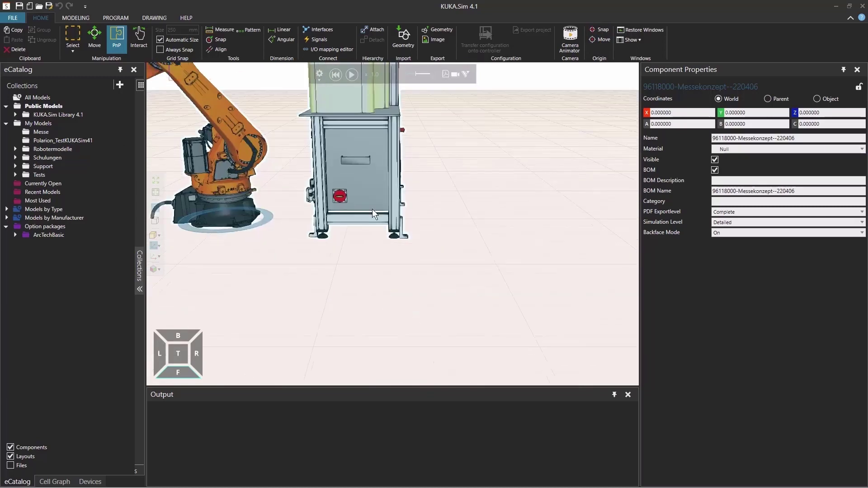
pyautogui.scroll(4, 373, 209)
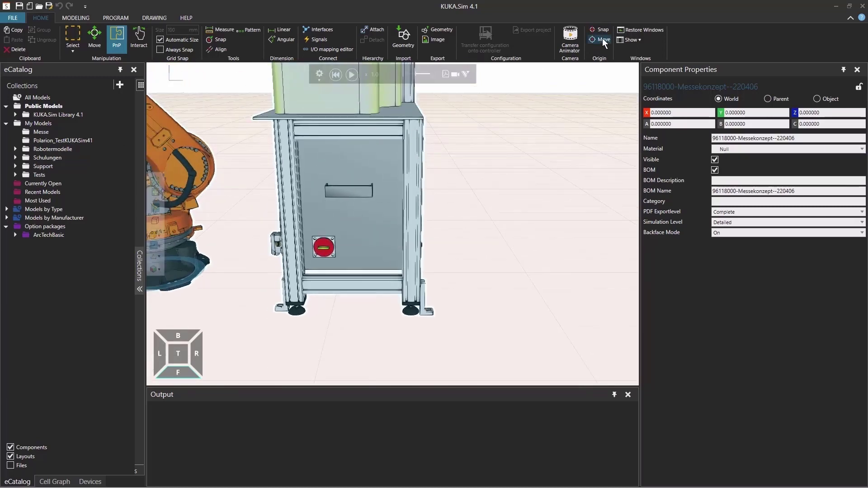
# Step: Snap the station's origin to the arc centre at the bottom of a foot and apply it
pyautogui.click(599, 29)
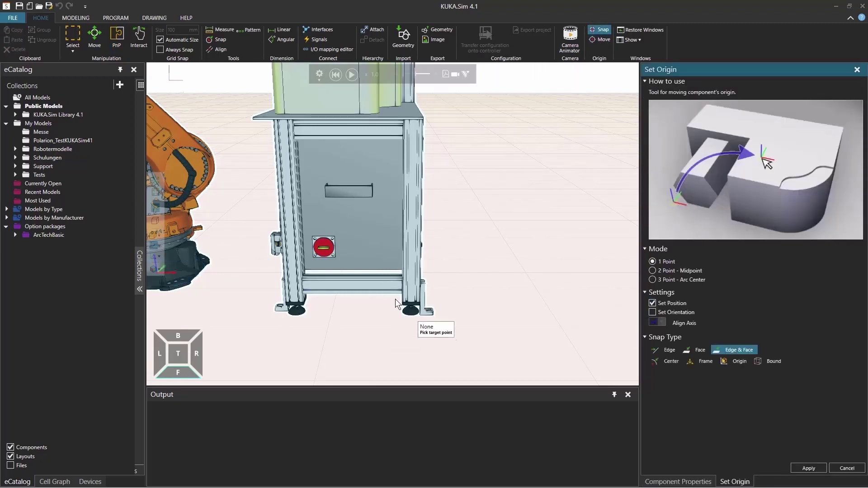
pyautogui.moveTo(395, 299); pyautogui.dragTo(428, 262, button='right')
pyautogui.scroll(3, 407, 307)
pyautogui.scroll(2, 428, 262)
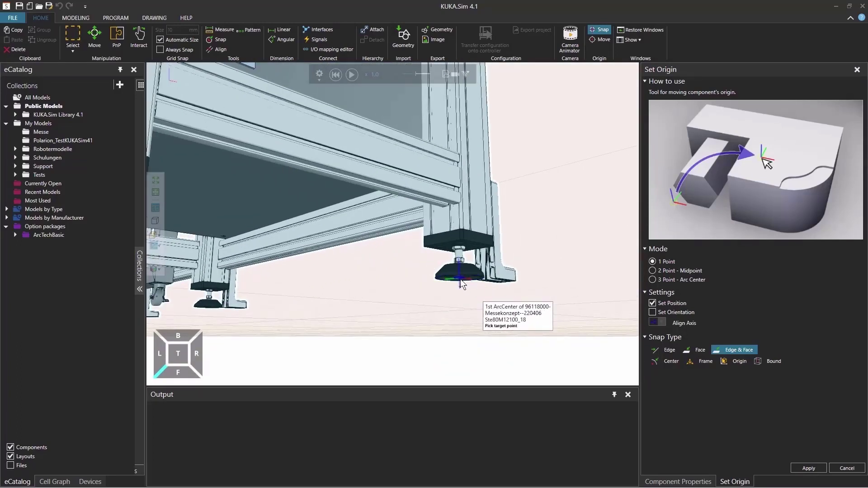
pyautogui.click(458, 277)
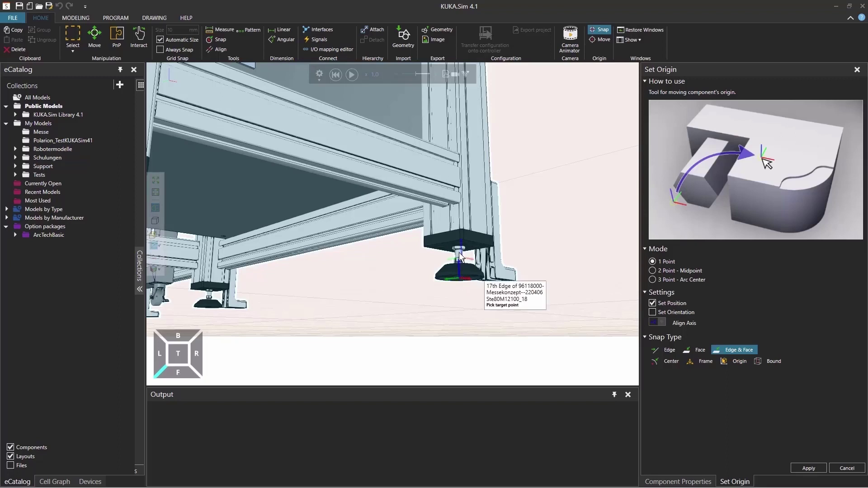
pyautogui.moveTo(445, 262); pyautogui.dragTo(444, 256, button='right')
pyautogui.scroll(-4, 428, 260)
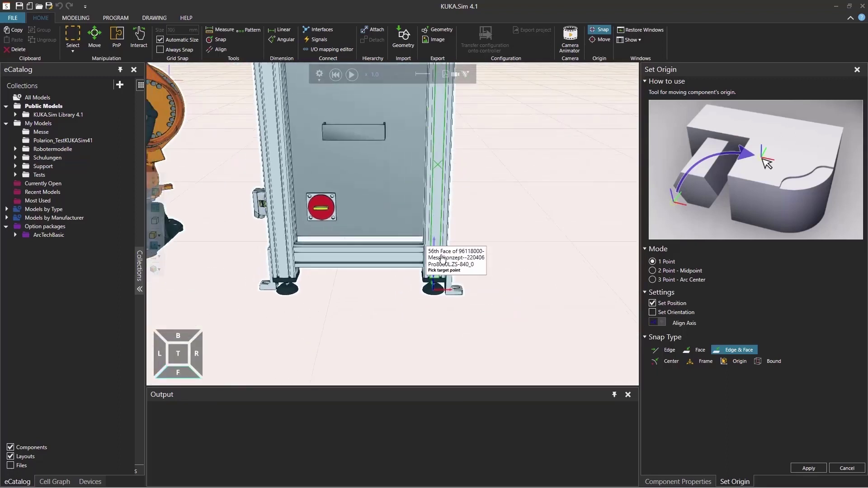
pyautogui.click(816, 469)
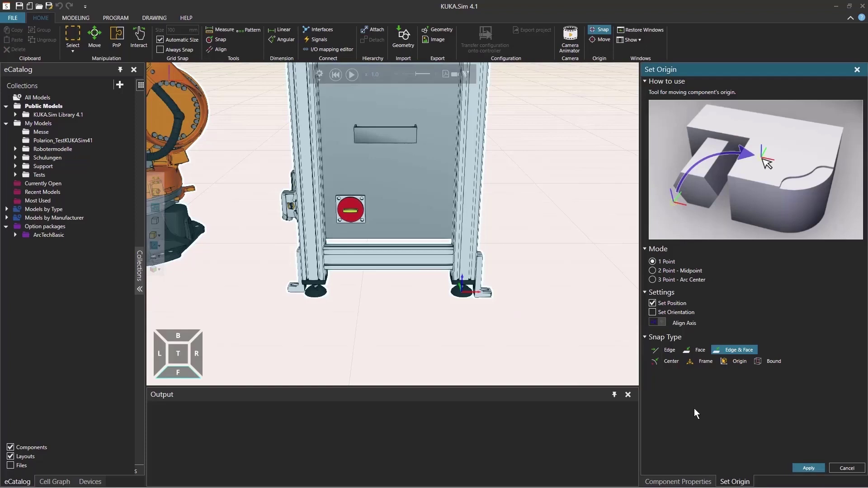
pyautogui.scroll(-3, 489, 243)
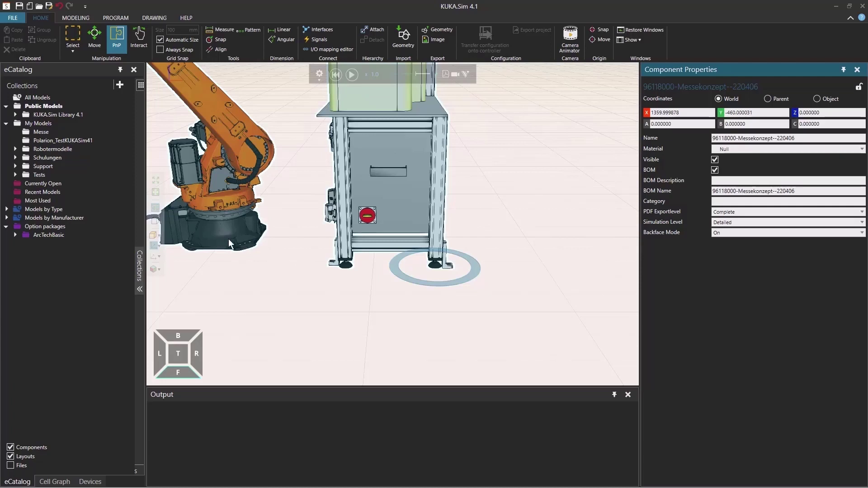
# Step: Set the table station's X and Y position to 0 in Component Properties
pyautogui.doubleClick(674, 112)
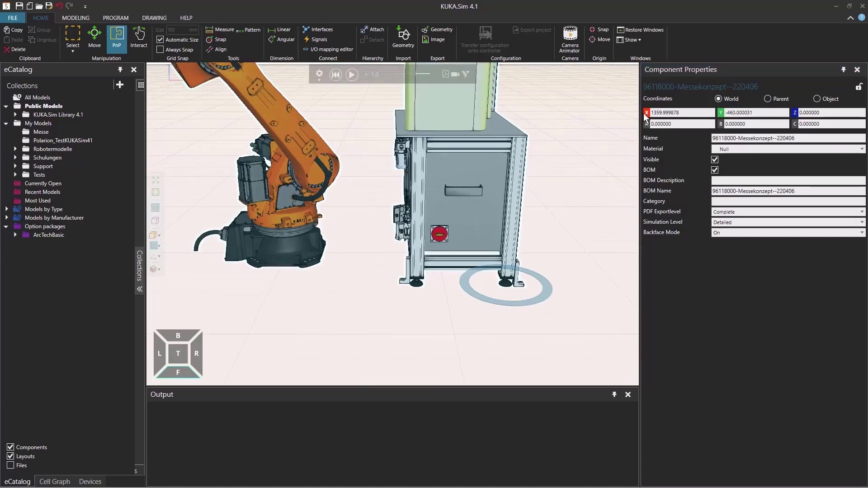
pyautogui.write('0')
pyautogui.press('Return')
pyautogui.doubleClick(722, 114)
pyautogui.write('000000')
pyautogui.press('Return')
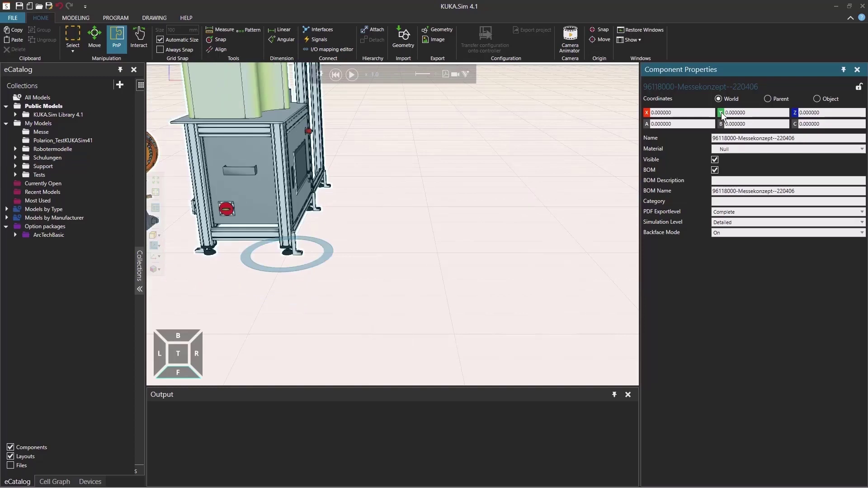
# Step: Move the table's origin numerically by X -500
pyautogui.moveTo(264, 245); pyautogui.dragTo(455, 237, button='right')
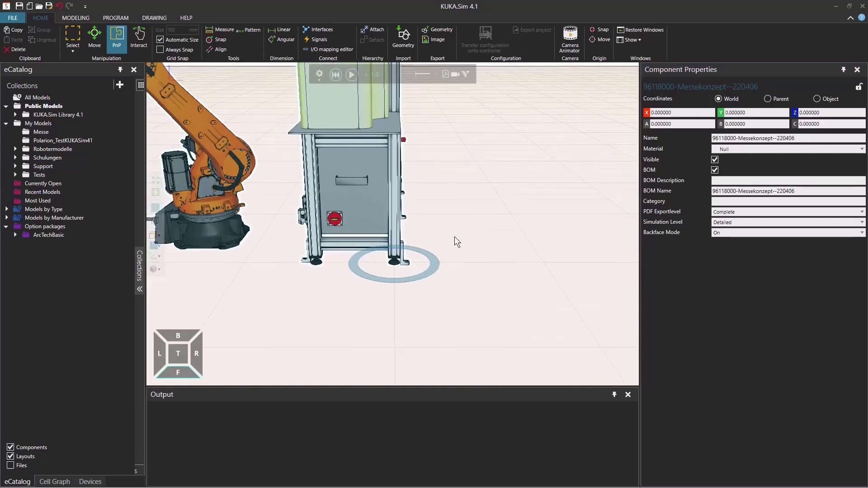
pyautogui.click(602, 41)
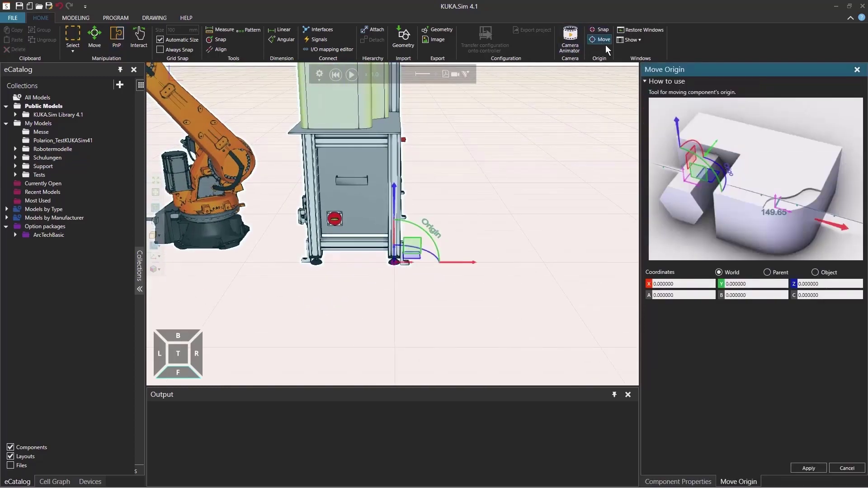
pyautogui.click(682, 286)
pyautogui.write('-500')
pyautogui.press('Return')
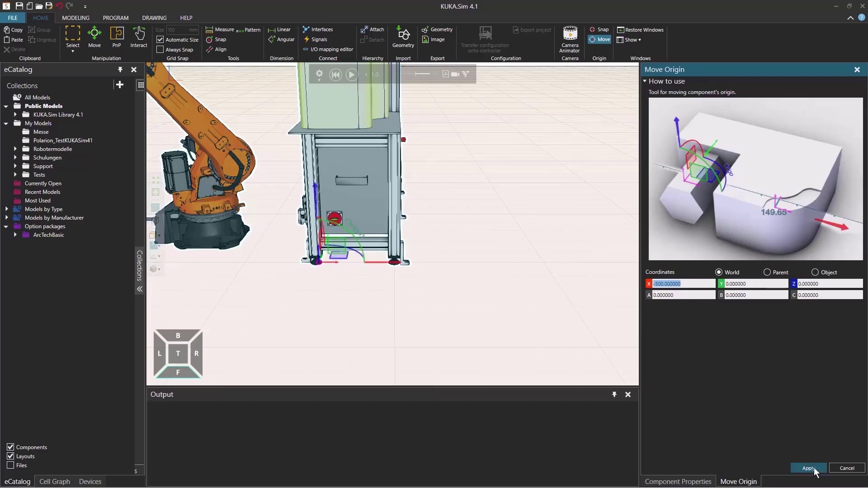
# Step: Cancel the origin move and drag the Schwinghebel 2000kg CATPART from Explorer into the layout
pyautogui.click(844, 470)
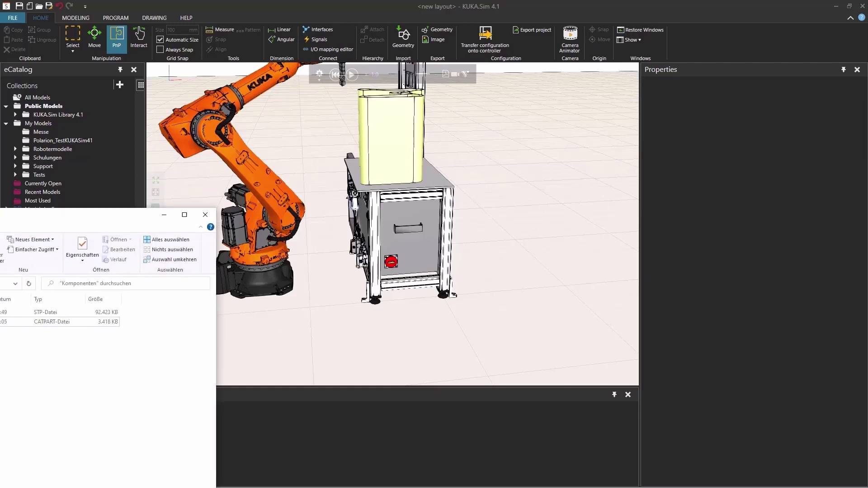
pyautogui.moveTo(0, 211); pyautogui.dragTo(281, 151)
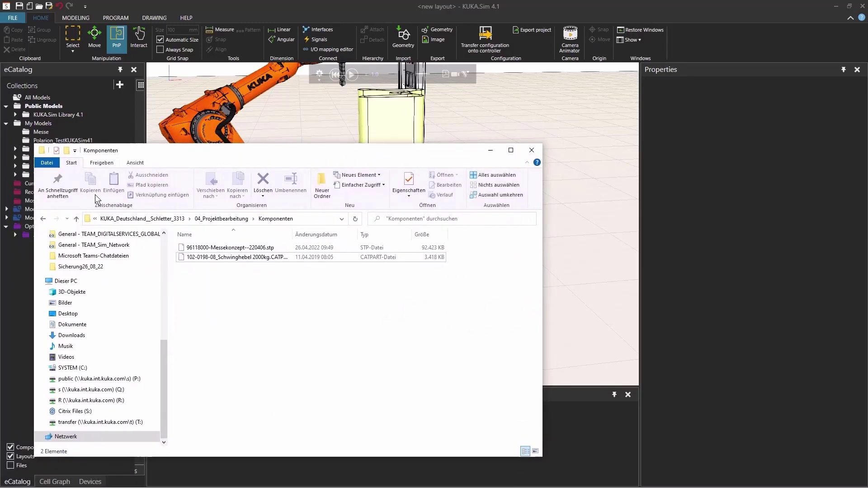
pyautogui.click(245, 259)
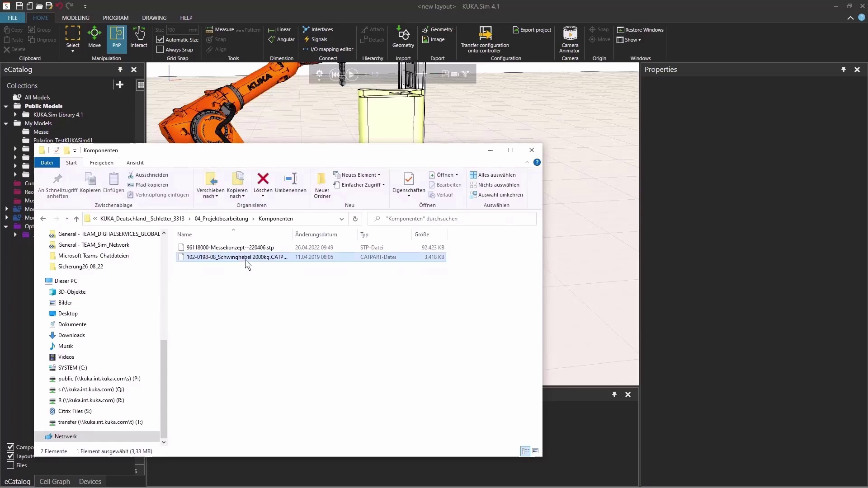
pyautogui.moveTo(246, 258); pyautogui.dragTo(572, 204)
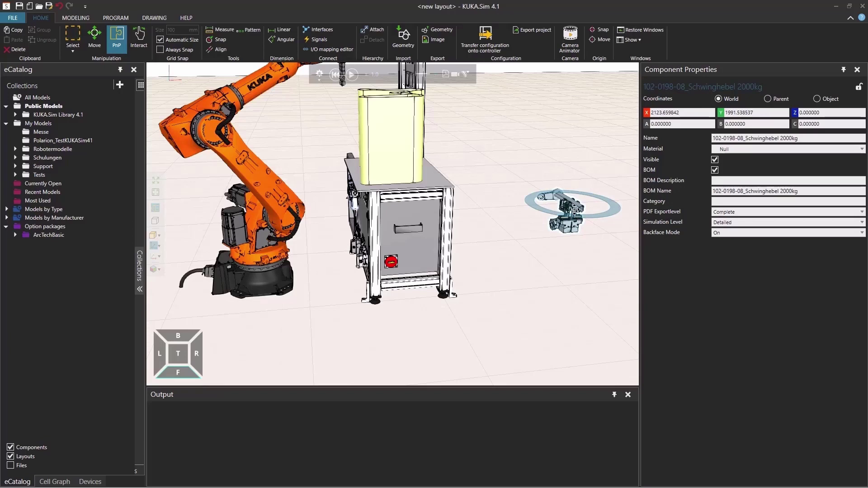
pyautogui.moveTo(574, 209); pyautogui.dragTo(387, 213, button='right')
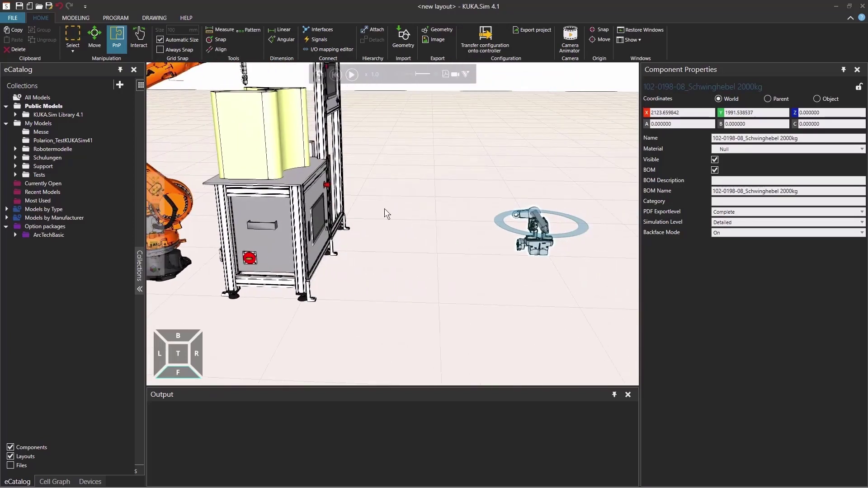
pyautogui.click(267, 139)
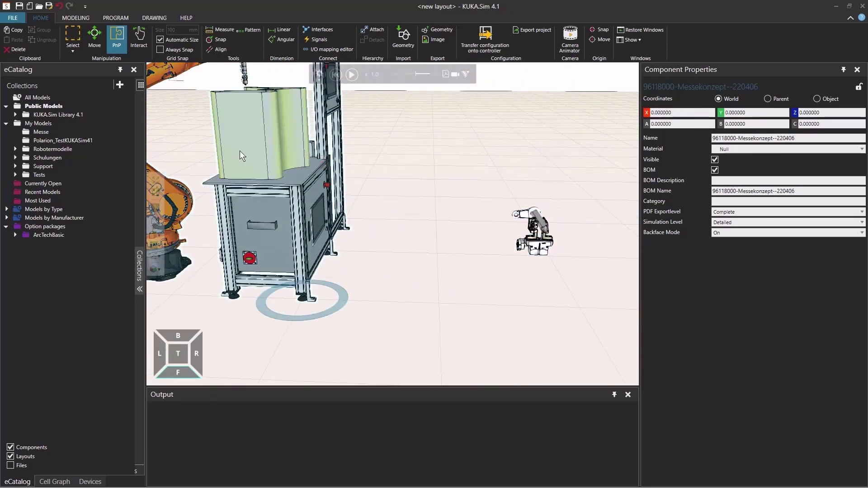
pyautogui.moveTo(504, 208); pyautogui.dragTo(508, 163, button='right')
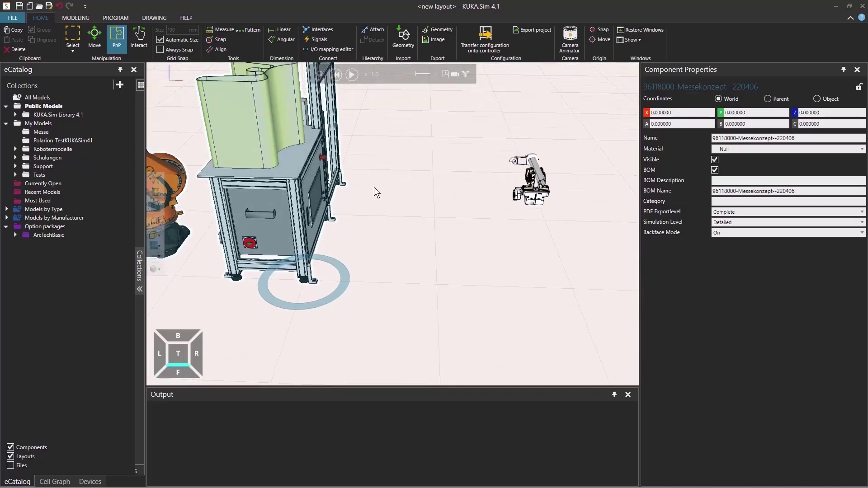
pyautogui.scroll(-5, 516, 215)
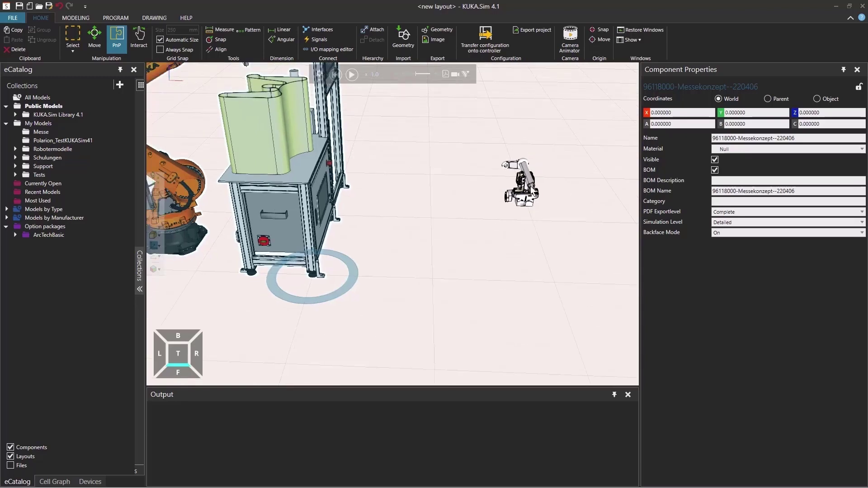
pyautogui.click(528, 200)
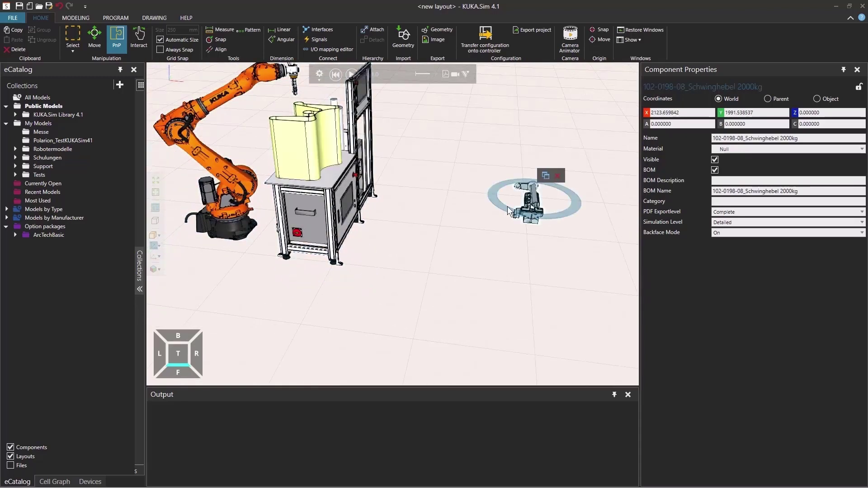
# Step: Switch to the Modeling tab and clear the selection in the 3D view
pyautogui.click(75, 17)
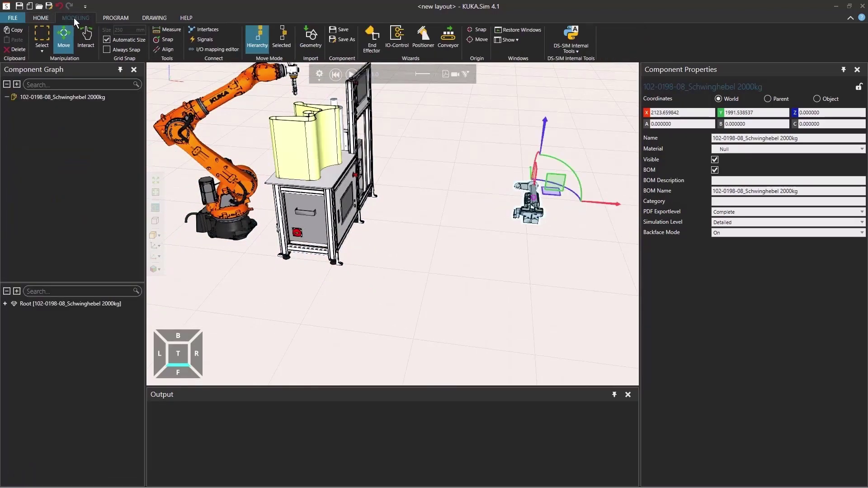
pyautogui.click(454, 242)
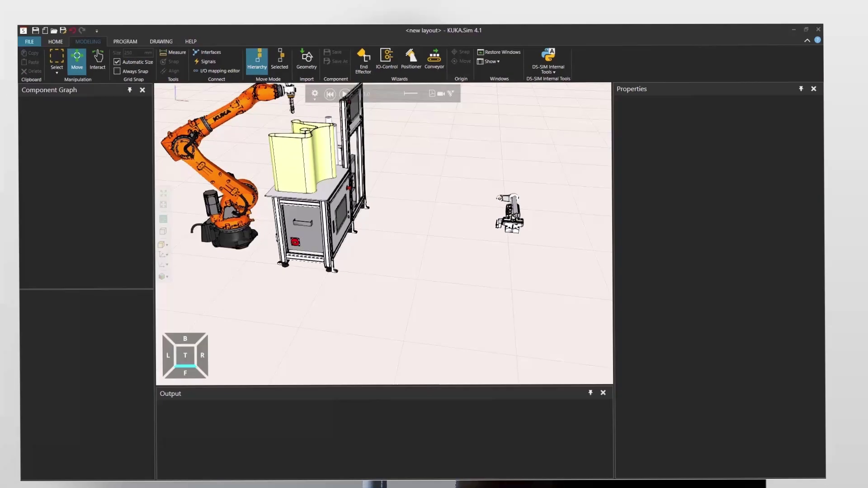